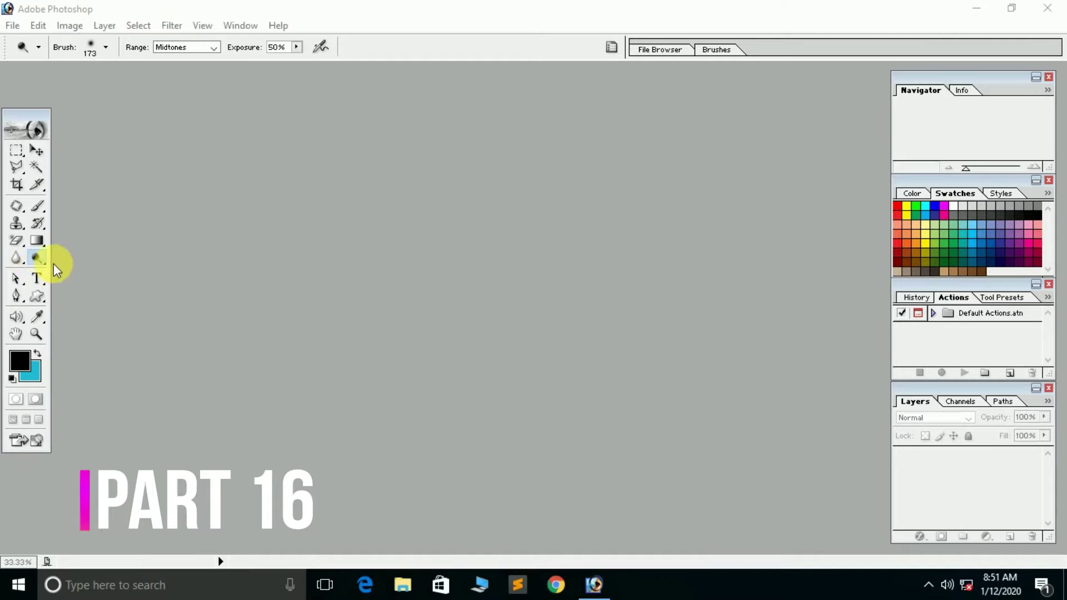
# Open the portrait 154445.jpg and maximize its document window to fill the workspace.
pyautogui.click(36, 255)
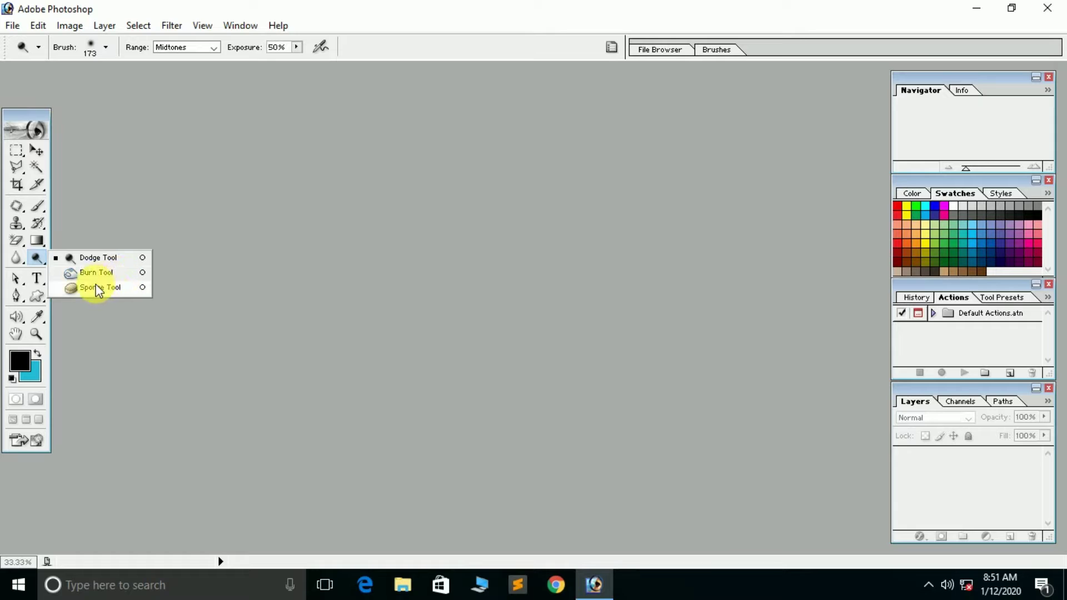
pyautogui.click(175, 285)
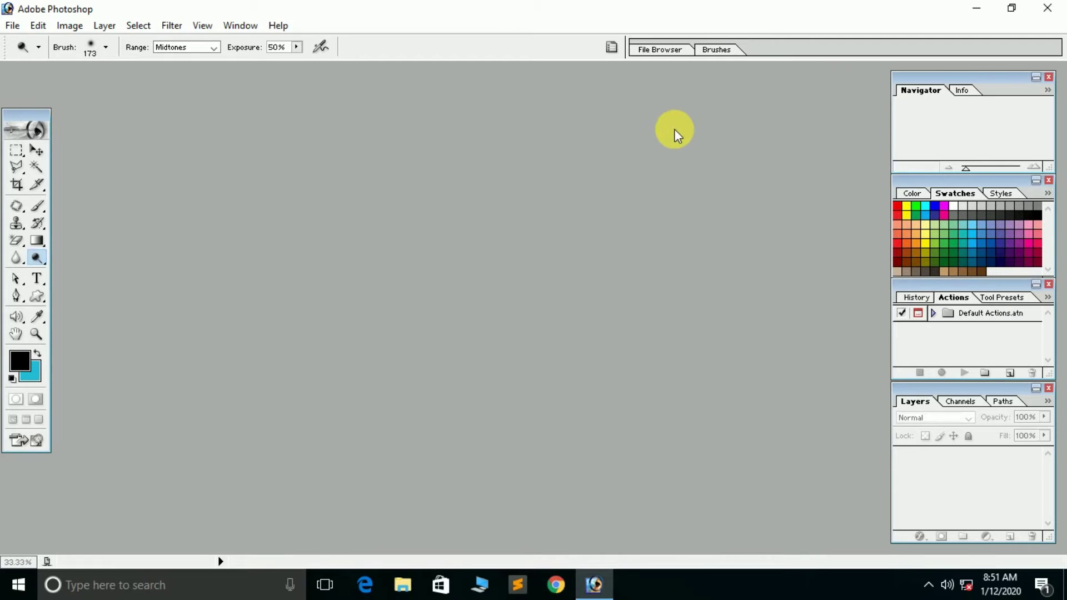
pyautogui.doubleClick(539, 218)
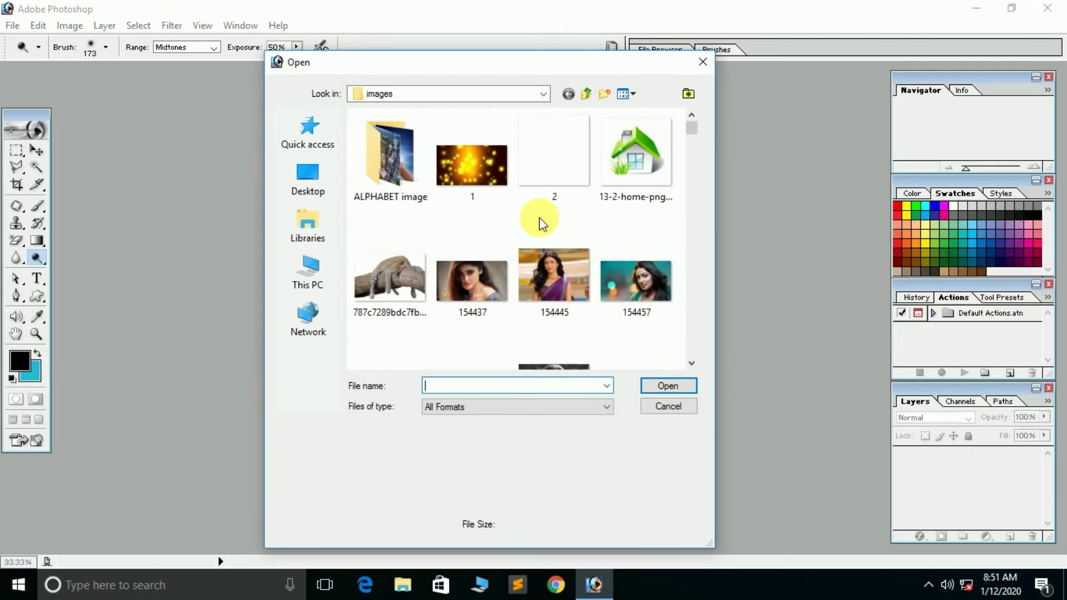
pyautogui.click(567, 290)
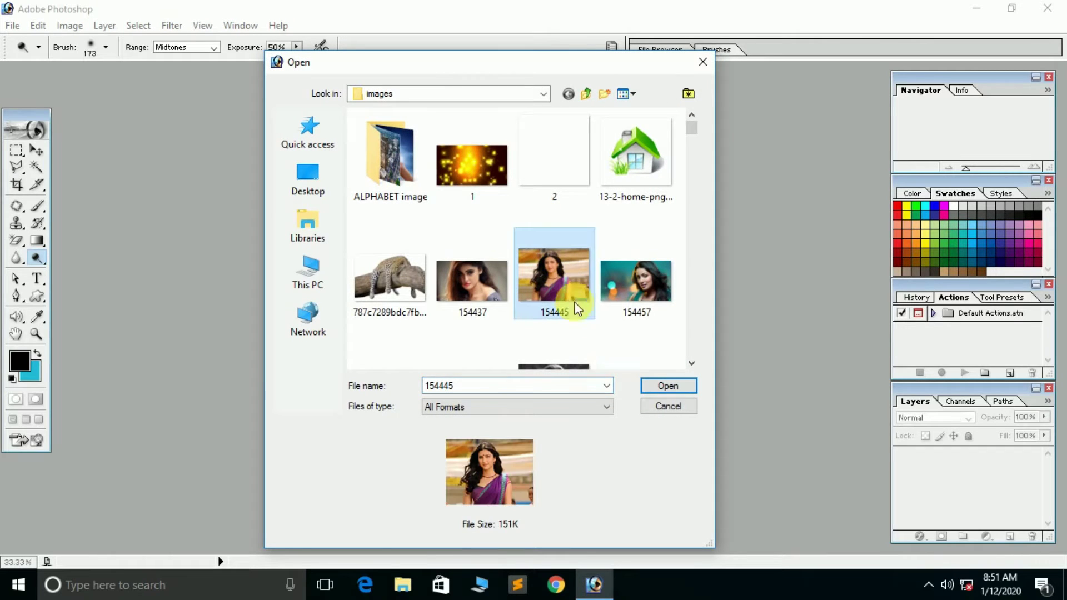
pyautogui.click(676, 385)
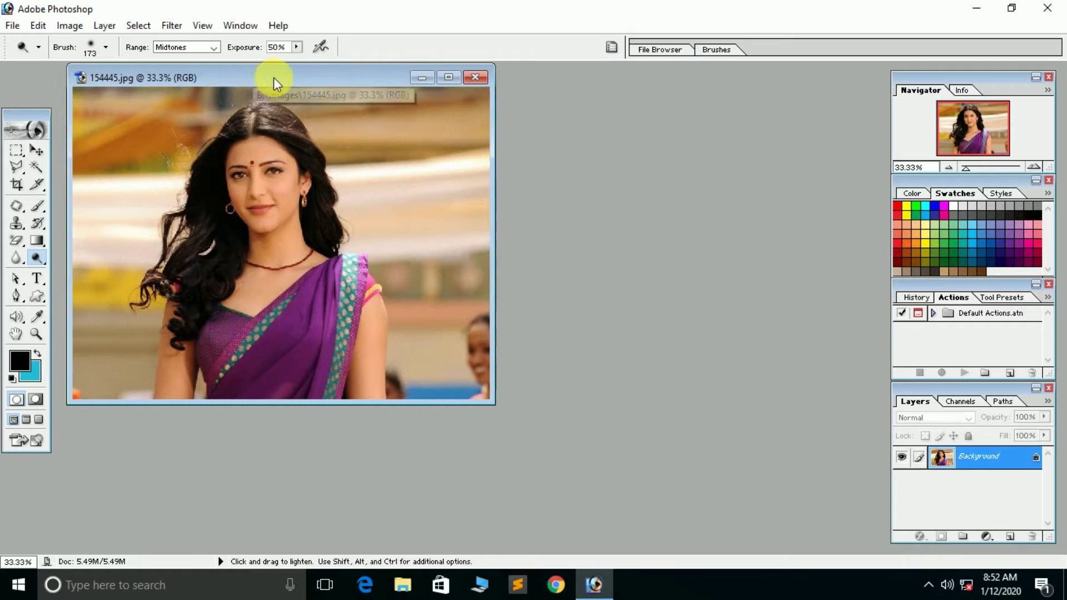
pyautogui.moveTo(254, 75); pyautogui.dragTo(415, 112)
pyautogui.click(600, 116)
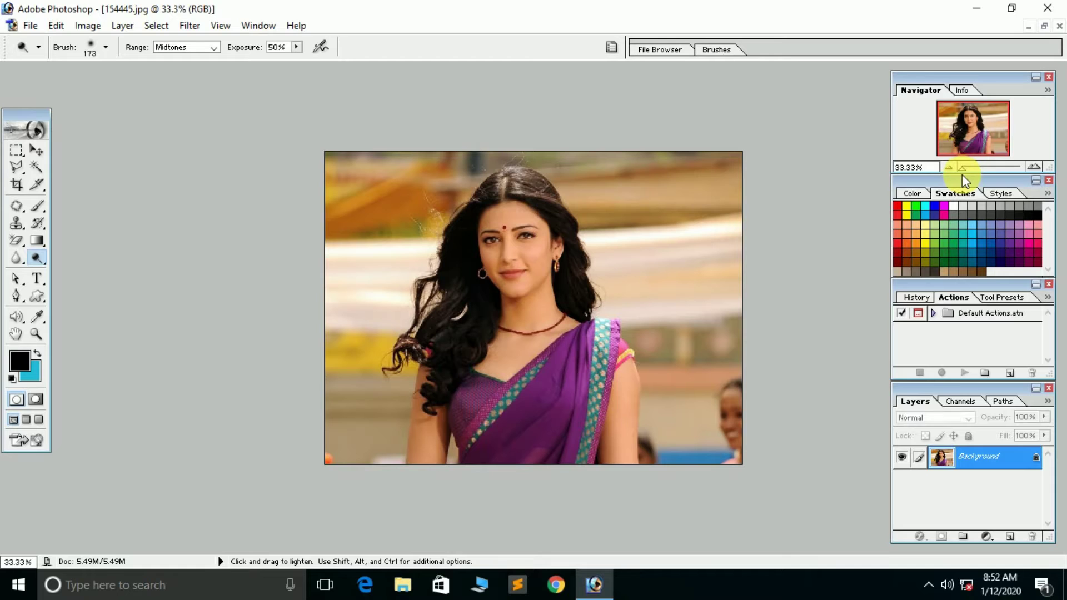
# Zoom the portrait to 66.7%, pan to show the top of the head, and choose the Dodge Tool.
pyautogui.hotkey('ctrl', '+')
pyautogui.hotkey('ctrl', '+')
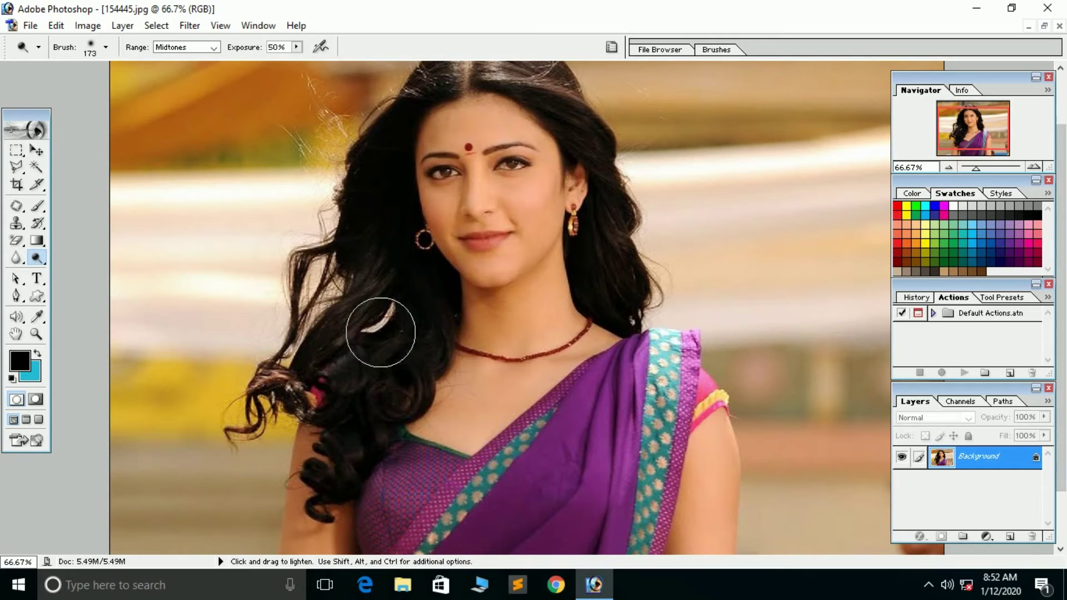
pyautogui.moveTo(381, 331)
pyautogui.mouseDown()
pyautogui.moveTo(441, 234)
pyautogui.moveTo(483, 327)
pyautogui.mouseUp()
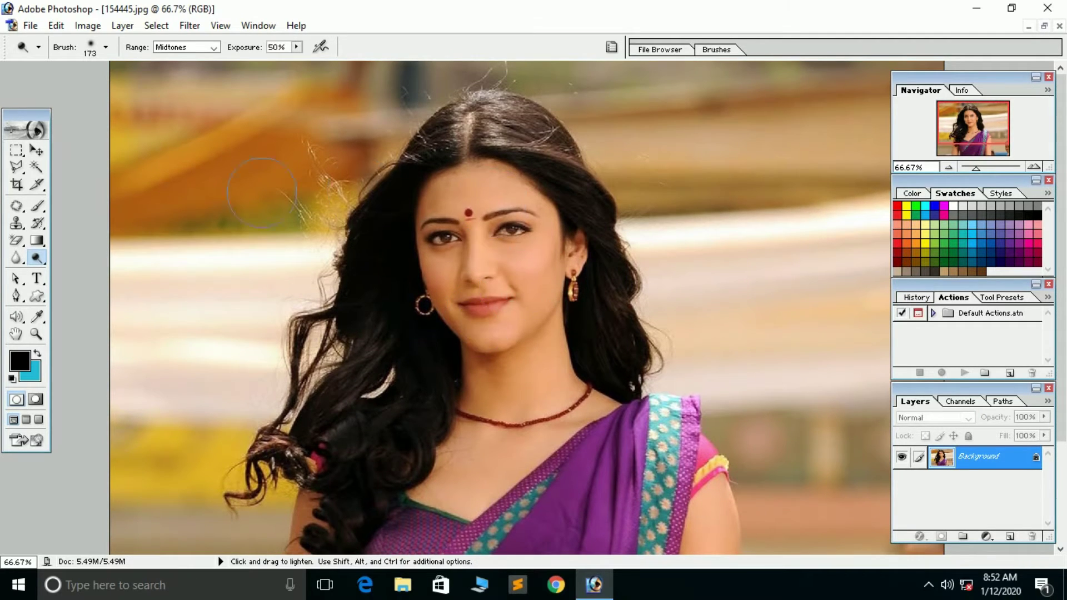
pyautogui.click(42, 256)
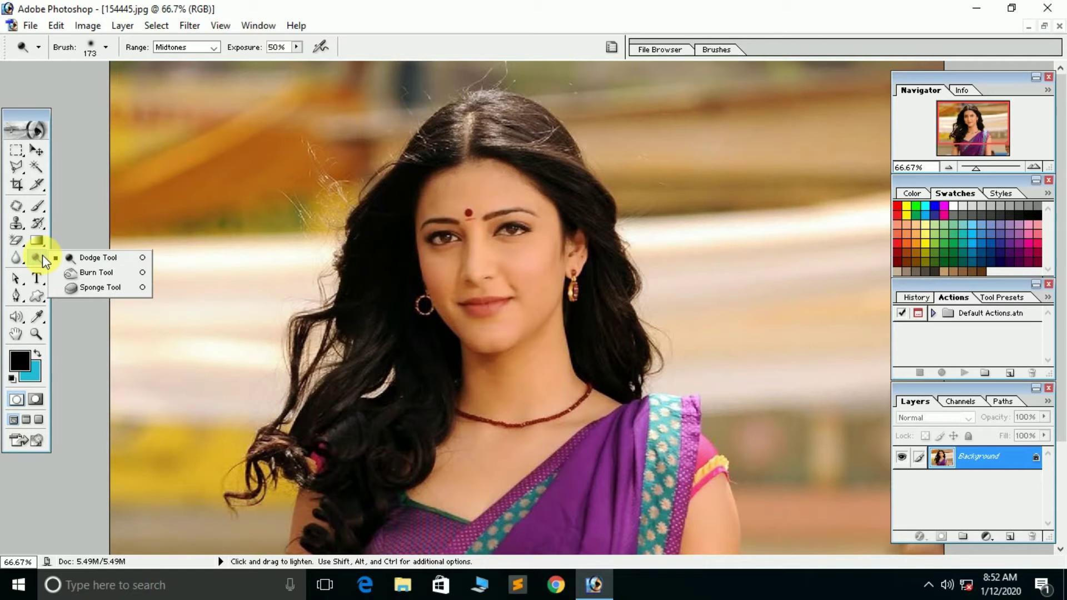
pyautogui.moveTo(42, 254); pyautogui.dragTo(84, 255)
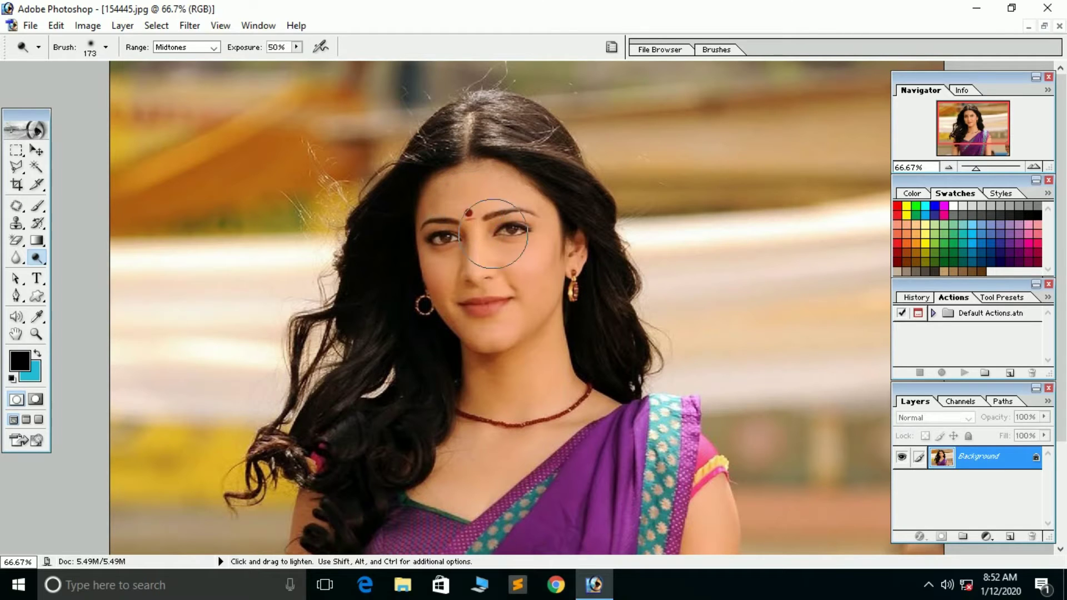
# Dodge the cheek, eye-to-chin skin and forehead-to-shoulder skin to lighten them.
pyautogui.click(34, 259)
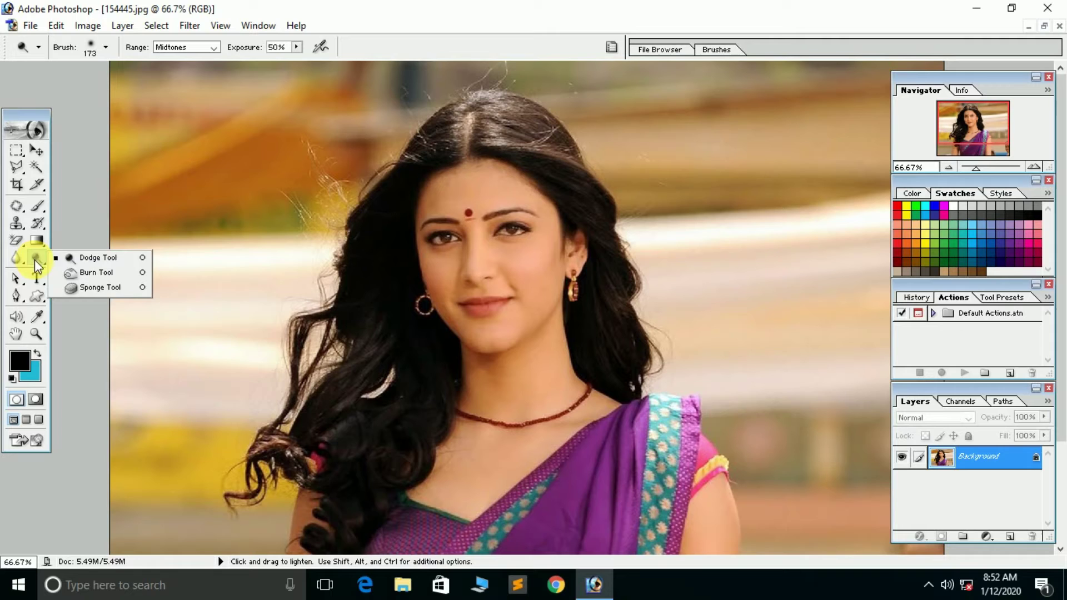
pyautogui.click(70, 259)
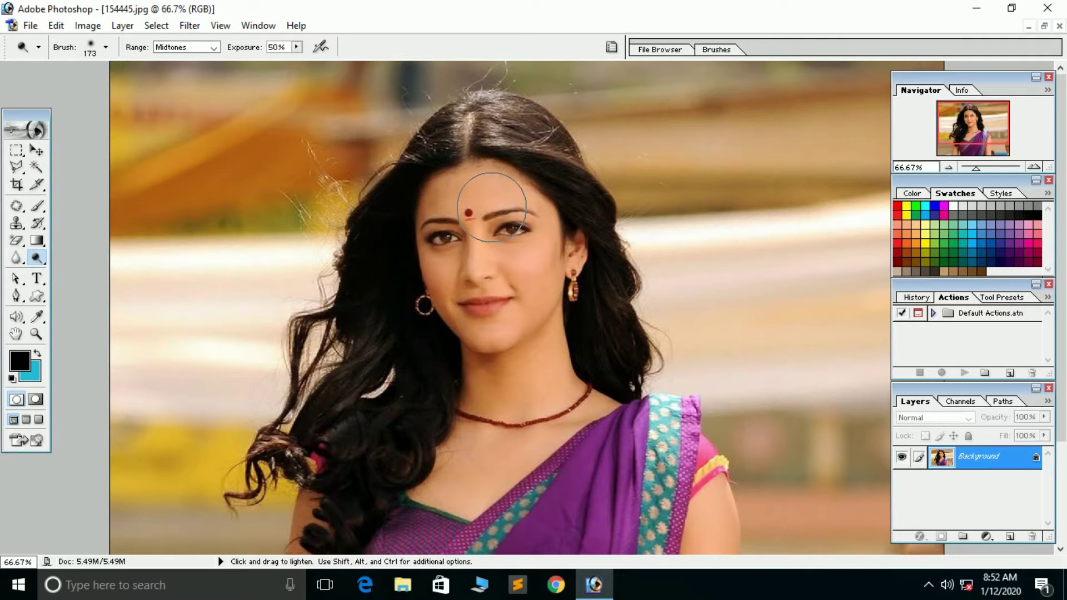
pyautogui.moveTo(539, 290); pyautogui.dragTo(511, 281)
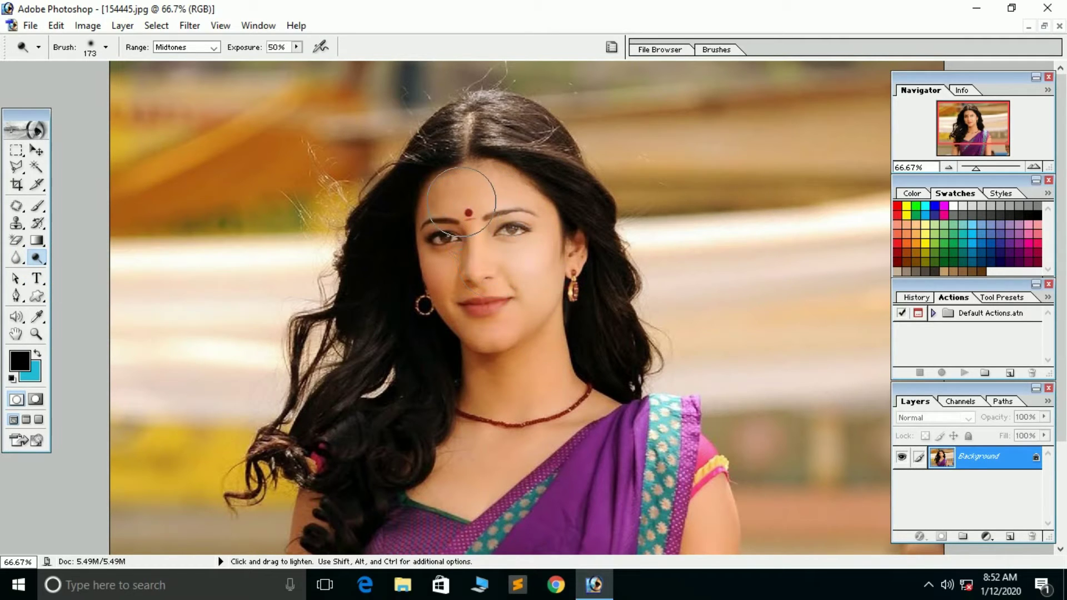
pyautogui.moveTo(437, 217)
pyautogui.mouseDown()
pyautogui.moveTo(509, 365)
pyautogui.moveTo(543, 358)
pyautogui.moveTo(532, 386)
pyautogui.moveTo(488, 393)
pyautogui.moveTo(473, 459)
pyautogui.moveTo(548, 405)
pyautogui.moveTo(448, 253)
pyautogui.moveTo(444, 183)
pyautogui.moveTo(419, 293)
pyautogui.moveTo(443, 352)
pyautogui.moveTo(474, 348)
pyautogui.moveTo(545, 211)
pyautogui.moveTo(572, 233)
pyautogui.moveTo(560, 314)
pyautogui.moveTo(489, 246)
pyautogui.moveTo(472, 252)
pyautogui.moveTo(507, 231)
pyautogui.moveTo(429, 238)
pyautogui.moveTo(446, 241)
pyautogui.moveTo(426, 305)
pyautogui.moveTo(471, 222)
pyautogui.moveTo(448, 181)
pyautogui.moveTo(416, 178)
pyautogui.moveTo(498, 189)
pyautogui.mouseUp()
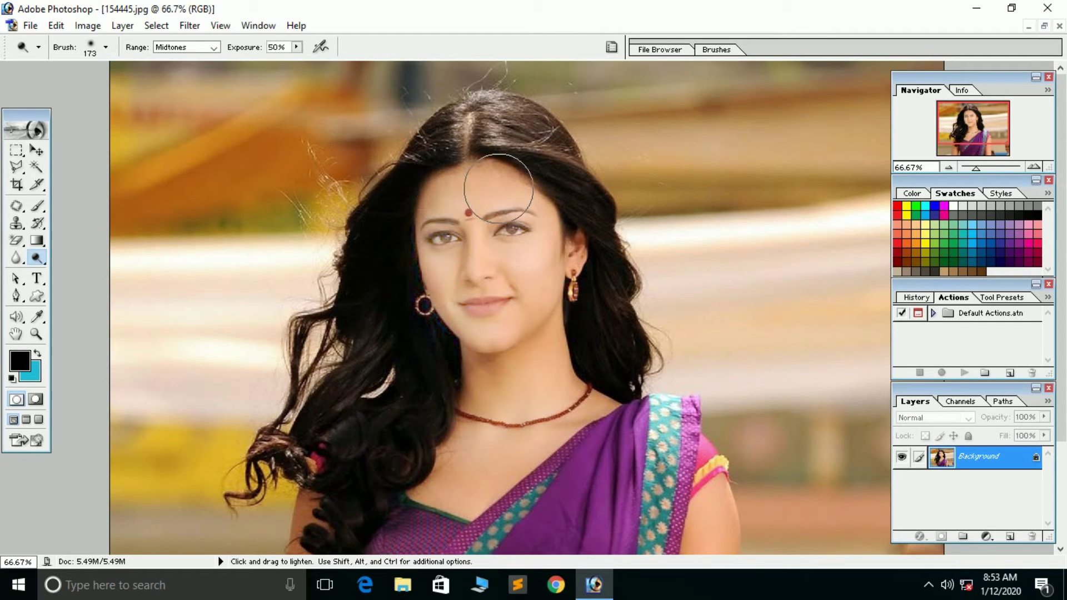
pyautogui.moveTo(728, 512)
pyautogui.mouseDown()
pyautogui.moveTo(469, 517)
pyautogui.moveTo(583, 464)
pyautogui.moveTo(376, 503)
pyautogui.moveTo(405, 511)
pyautogui.moveTo(393, 508)
pyautogui.moveTo(453, 500)
pyautogui.moveTo(557, 461)
pyautogui.moveTo(424, 445)
pyautogui.moveTo(545, 412)
pyautogui.moveTo(605, 362)
pyautogui.moveTo(491, 394)
pyautogui.mouseUp()
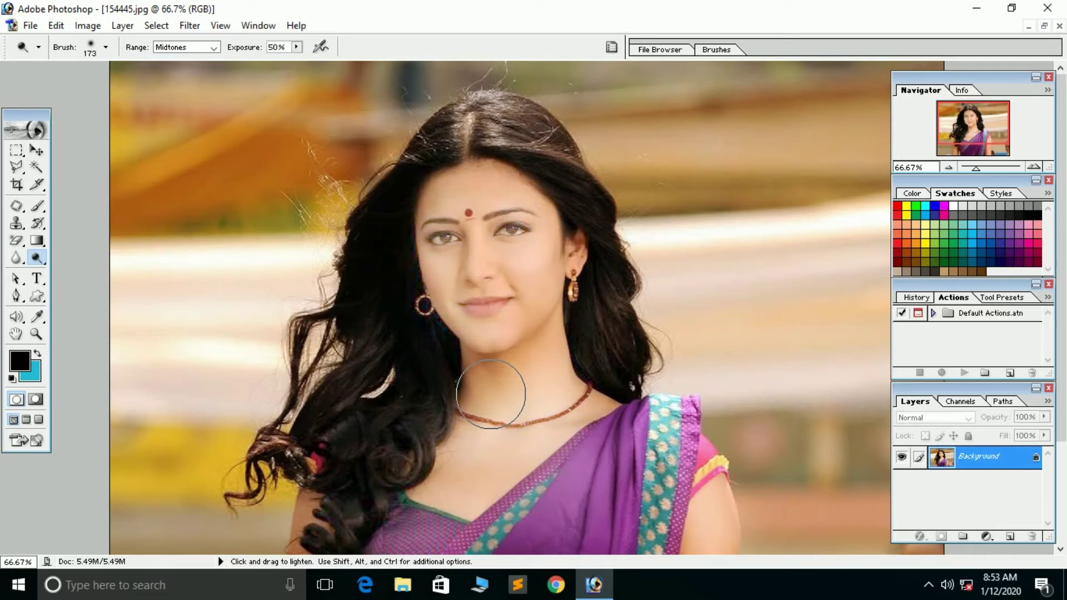
# Burn the hair around the parting and on the right side, plus the right eyebrow.
pyautogui.click(39, 255)
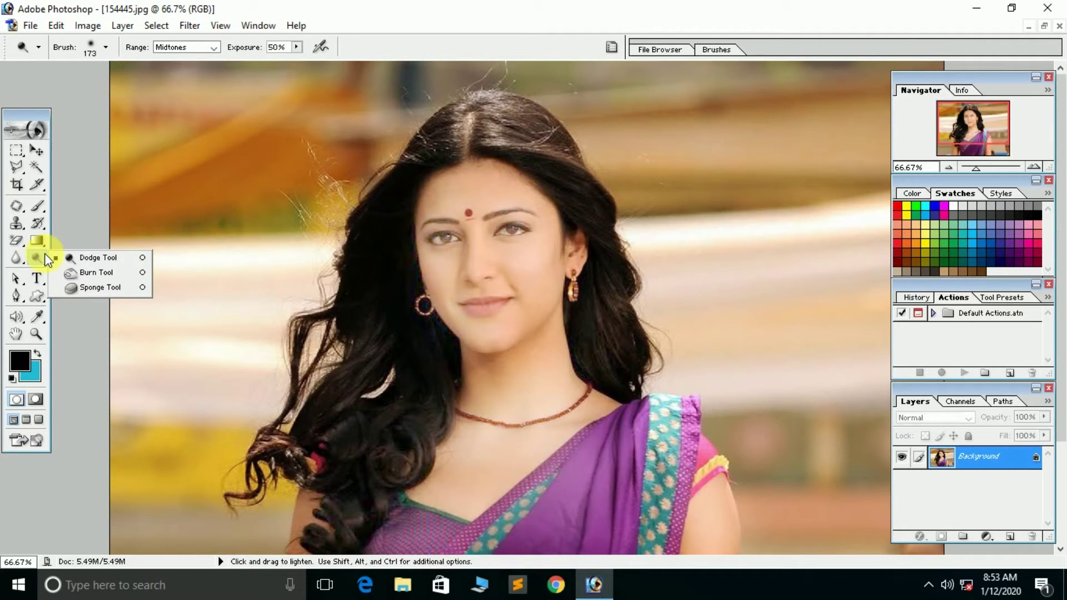
pyautogui.click(99, 273)
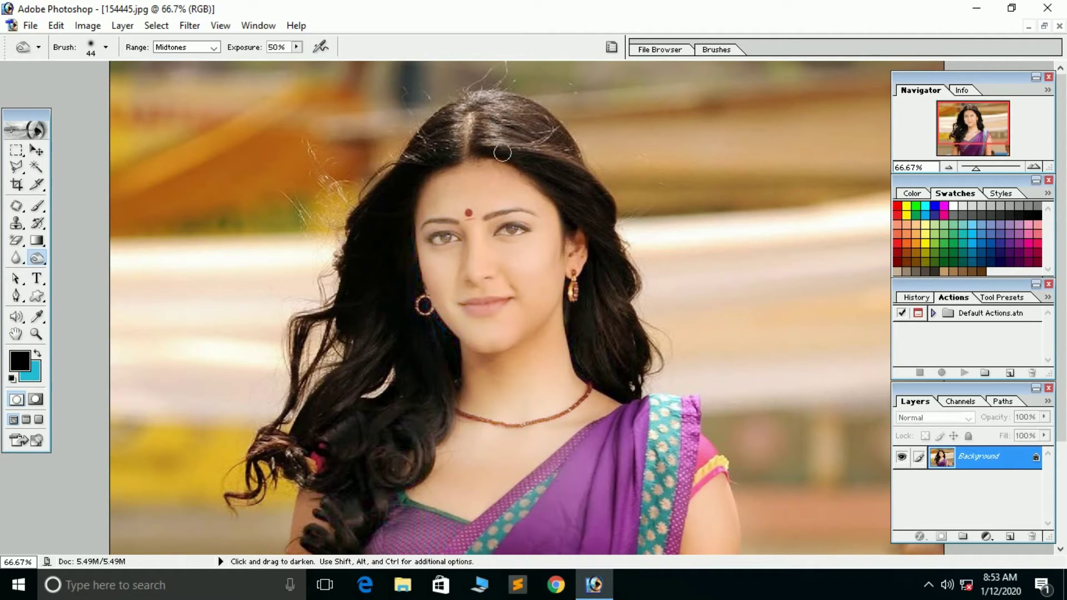
pyautogui.moveTo(503, 118)
pyautogui.mouseDown()
pyautogui.moveTo(493, 149)
pyautogui.moveTo(541, 132)
pyautogui.moveTo(441, 122)
pyautogui.moveTo(466, 114)
pyautogui.moveTo(357, 215)
pyautogui.moveTo(331, 289)
pyautogui.moveTo(314, 355)
pyautogui.moveTo(374, 403)
pyautogui.moveTo(379, 424)
pyautogui.moveTo(417, 439)
pyautogui.moveTo(393, 457)
pyautogui.mouseUp()
pyautogui.moveTo(595, 340)
pyautogui.mouseDown()
pyautogui.moveTo(598, 271)
pyautogui.moveTo(624, 298)
pyautogui.moveTo(614, 244)
pyautogui.mouseUp()
pyautogui.moveTo(590, 200); pyautogui.dragTo(567, 167)
pyautogui.moveTo(483, 215); pyautogui.dragTo(525, 212)
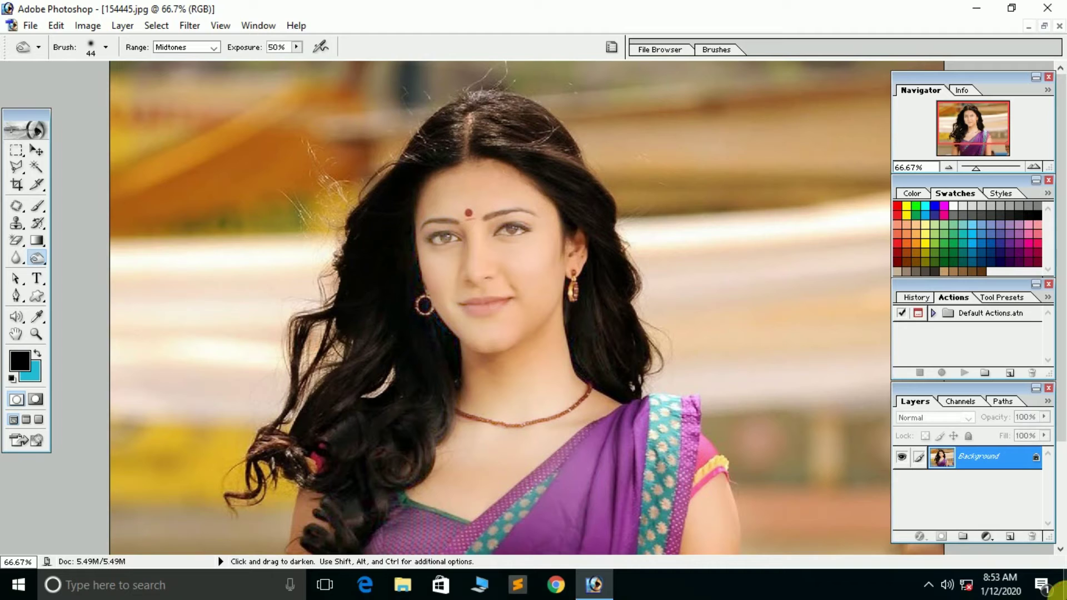
# Zoom in on the woman's face to about 134%.
pyautogui.click(36, 296)
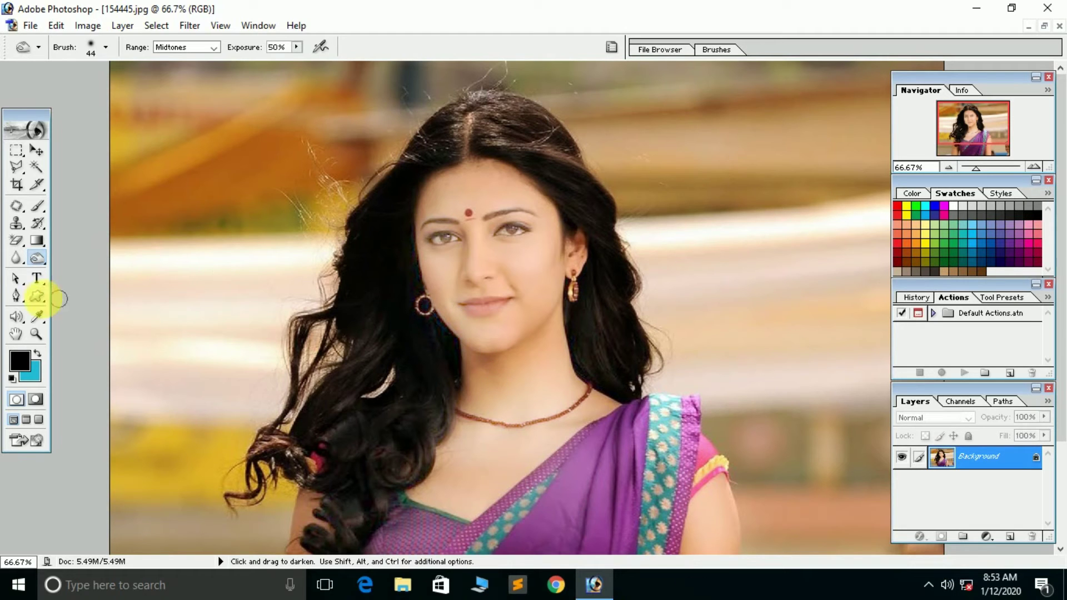
pyautogui.click(37, 334)
pyautogui.moveTo(342, 263); pyautogui.dragTo(631, 383)
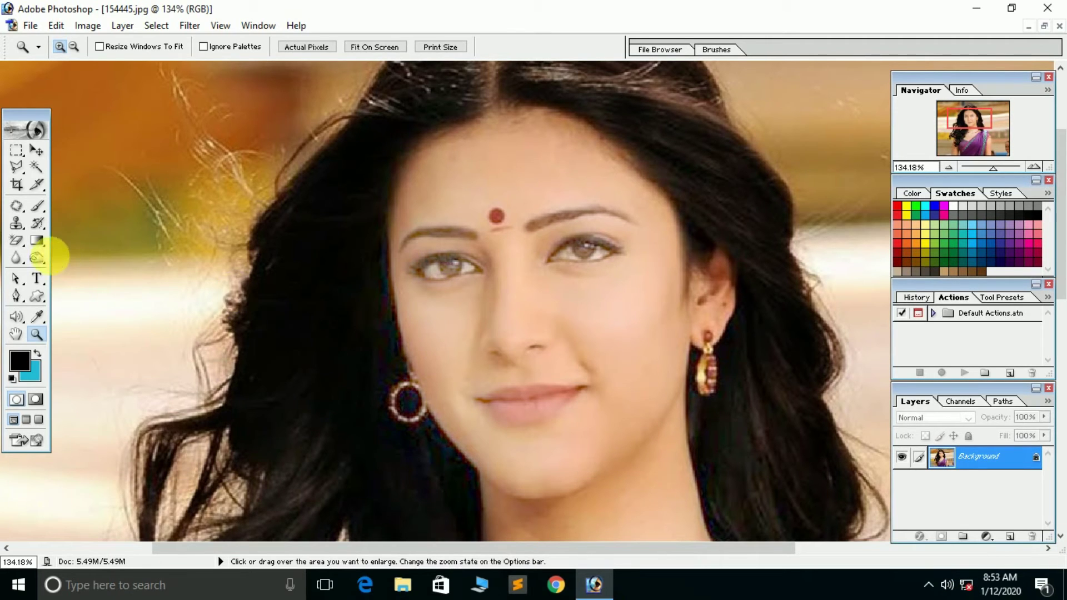
# Set the Burn brush to 18 px and darken the left eyebrow and inner right eyebrow.
pyautogui.click(42, 259)
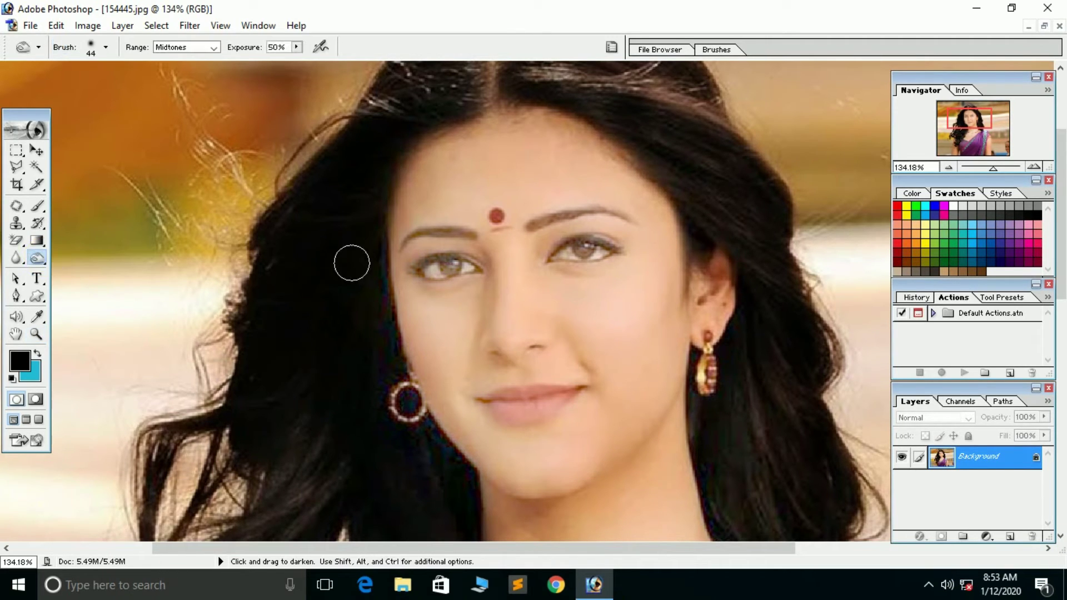
pyautogui.rightClick(464, 231)
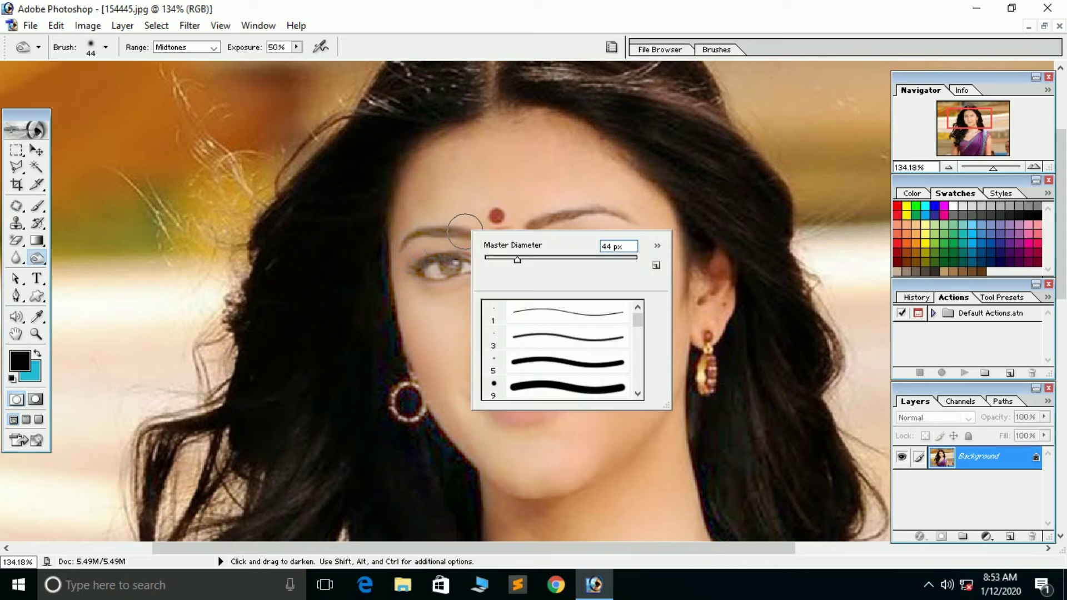
pyautogui.click(499, 257)
pyautogui.press('Return')
pyautogui.moveTo(471, 236); pyautogui.dragTo(409, 237)
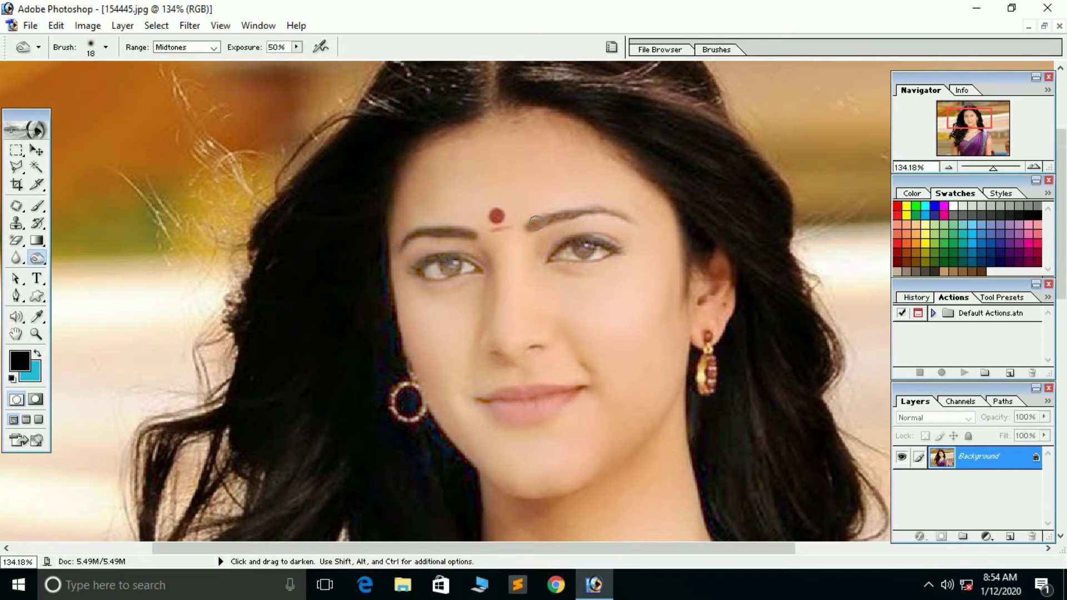
pyautogui.moveTo(553, 226)
pyautogui.mouseDown()
pyautogui.moveTo(532, 229)
pyautogui.moveTo(581, 220)
pyautogui.mouseUp()
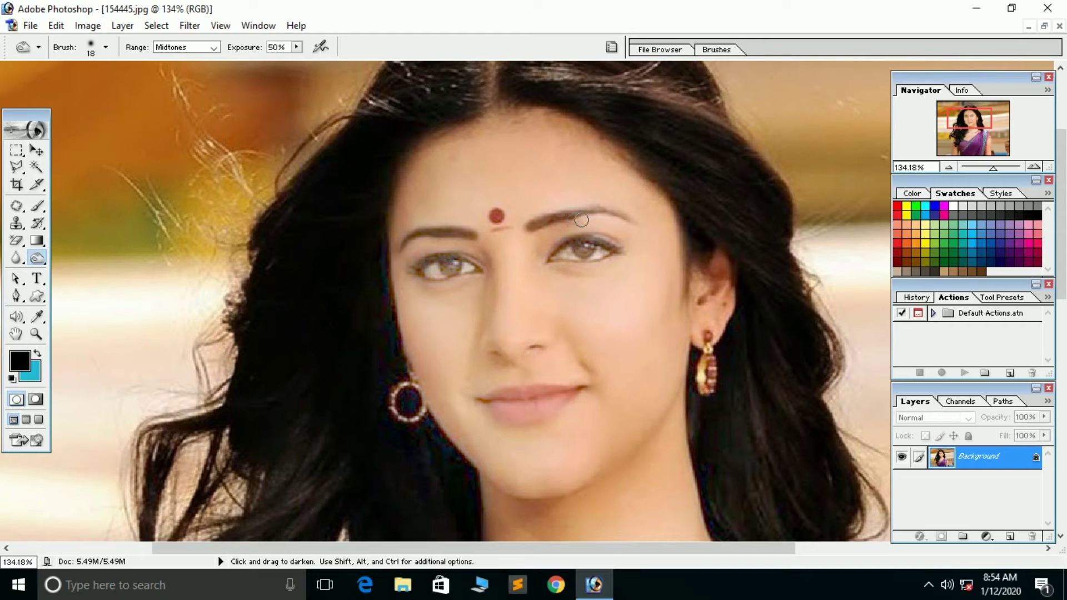
# Raise Burn exposure to 65% and darken both eyebrows further and the right upper eyelid.
pyautogui.click(290, 58)
pyautogui.click(301, 50)
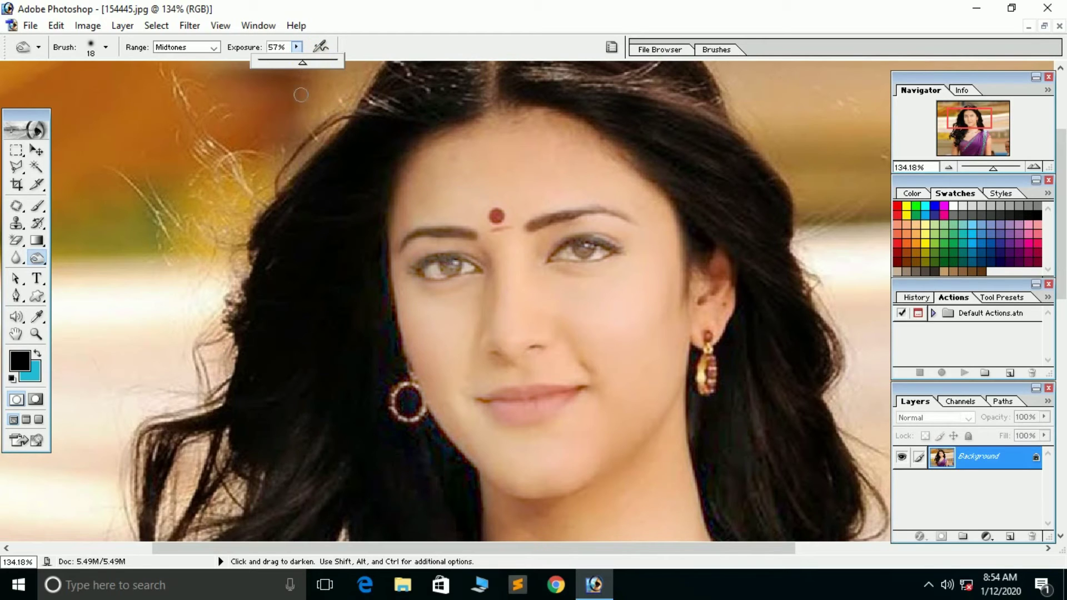
pyautogui.moveTo(297, 63); pyautogui.dragTo(314, 66)
pyautogui.click(568, 218)
pyautogui.moveTo(570, 213); pyautogui.dragTo(623, 213)
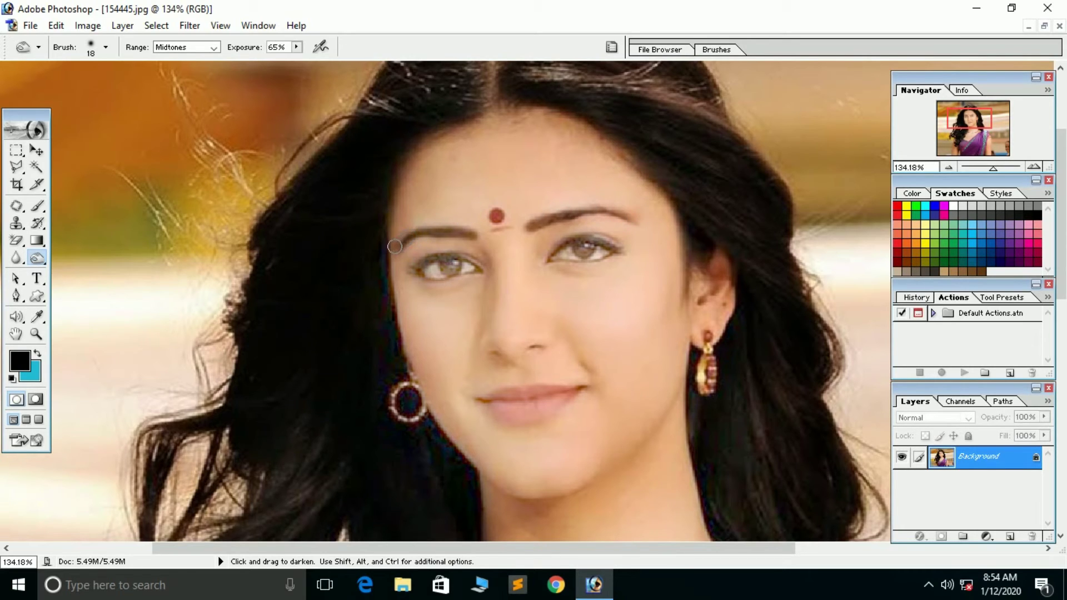
pyautogui.moveTo(391, 244); pyautogui.dragTo(528, 238)
pyautogui.moveTo(597, 216); pyautogui.dragTo(625, 225)
pyautogui.moveTo(613, 243)
pyautogui.mouseDown()
pyautogui.moveTo(573, 244)
pyautogui.moveTo(627, 251)
pyautogui.moveTo(612, 242)
pyautogui.mouseUp()
# Shrink the brush to 10 px and darken the right lower and left upper lash lines.
pyautogui.rightClick(611, 242)
pyautogui.moveTo(646, 273); pyautogui.dragTo(639, 269)
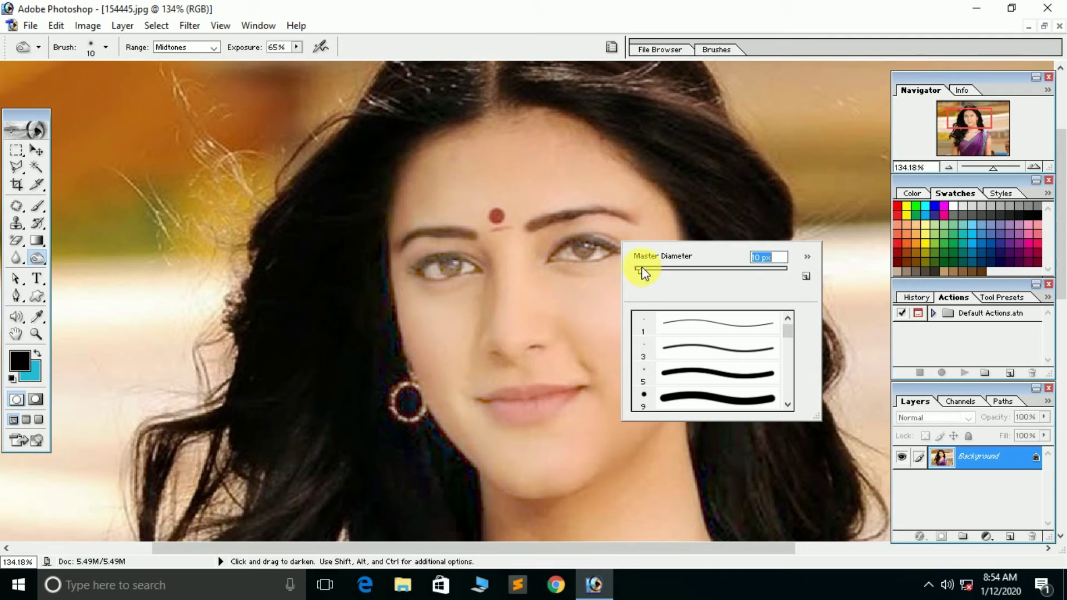
pyautogui.click(581, 242)
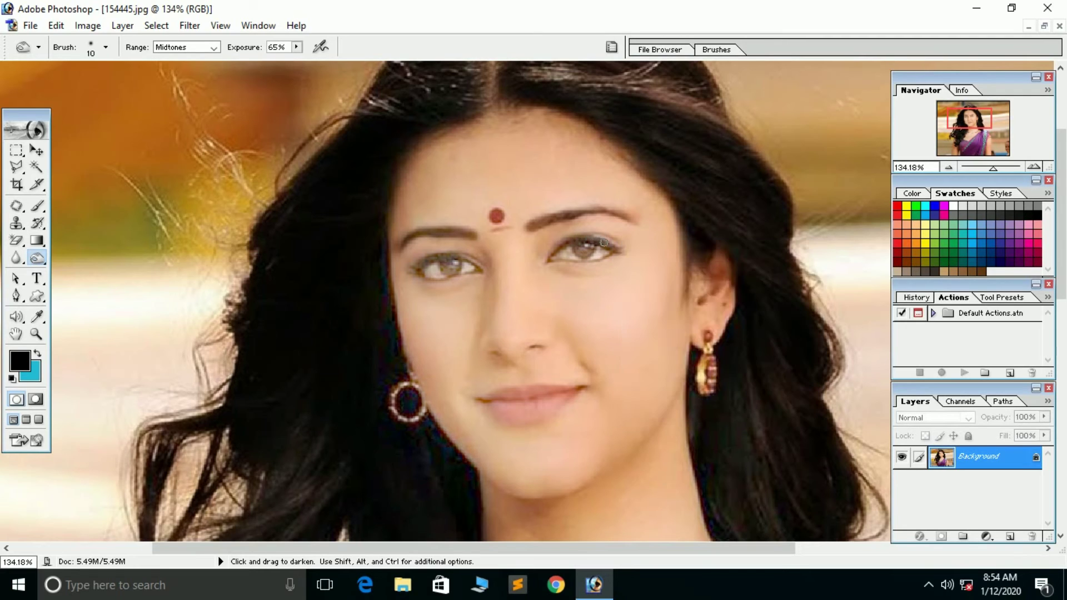
pyautogui.moveTo(589, 260)
pyautogui.mouseDown()
pyautogui.moveTo(553, 263)
pyautogui.moveTo(557, 248)
pyautogui.mouseUp()
pyautogui.moveTo(459, 256)
pyautogui.mouseDown()
pyautogui.moveTo(479, 268)
pyautogui.moveTo(419, 283)
pyautogui.moveTo(426, 279)
pyautogui.mouseUp()
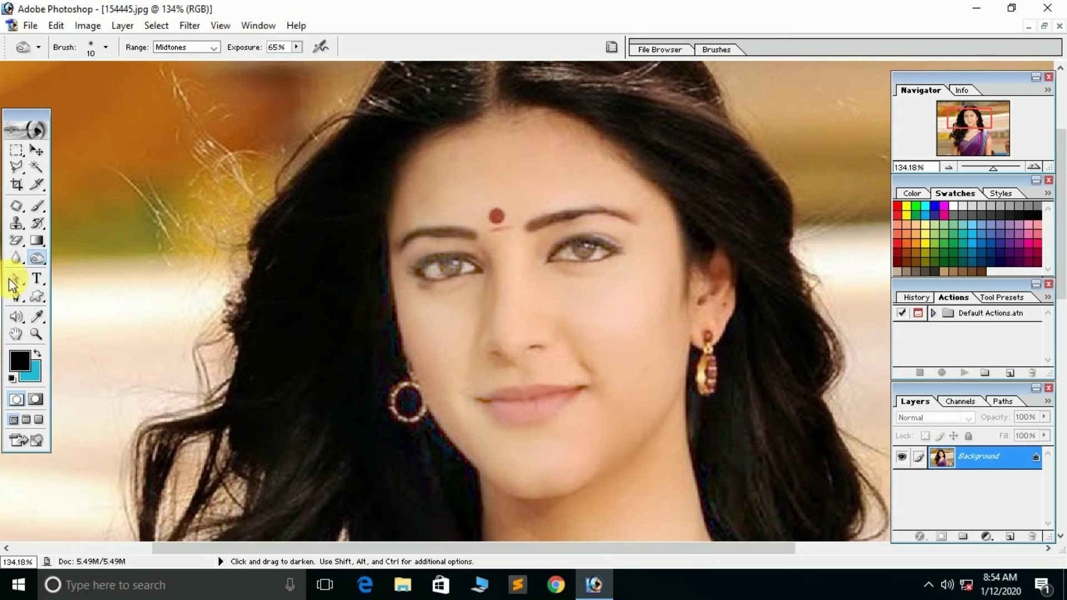
pyautogui.click(37, 333)
# Zoom out to 66.7% to see the whole portrait.
pyautogui.click(74, 47)
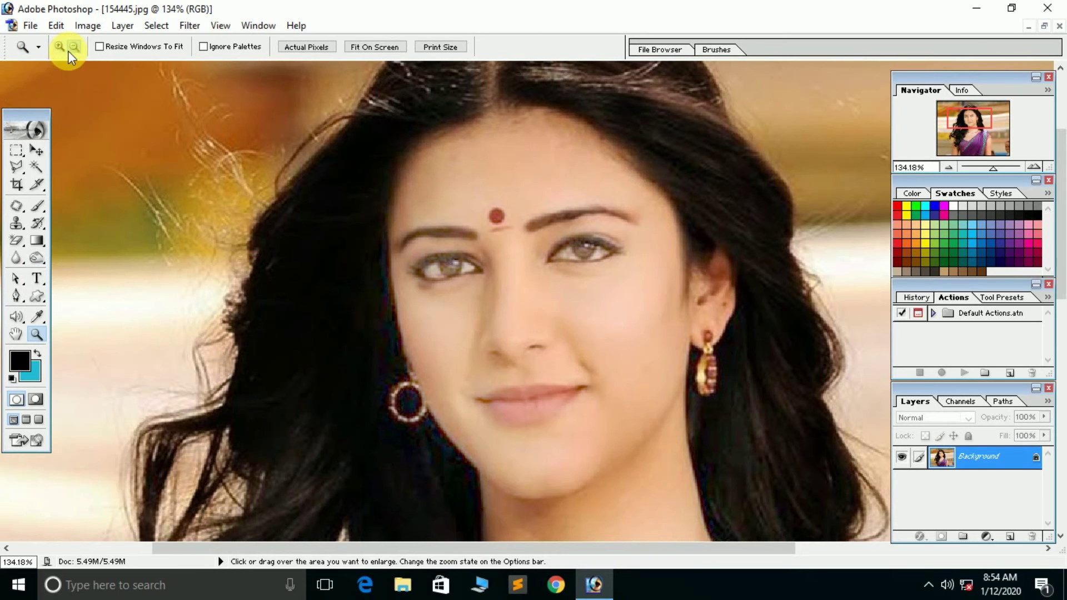
pyautogui.click(280, 120)
pyautogui.click(279, 120)
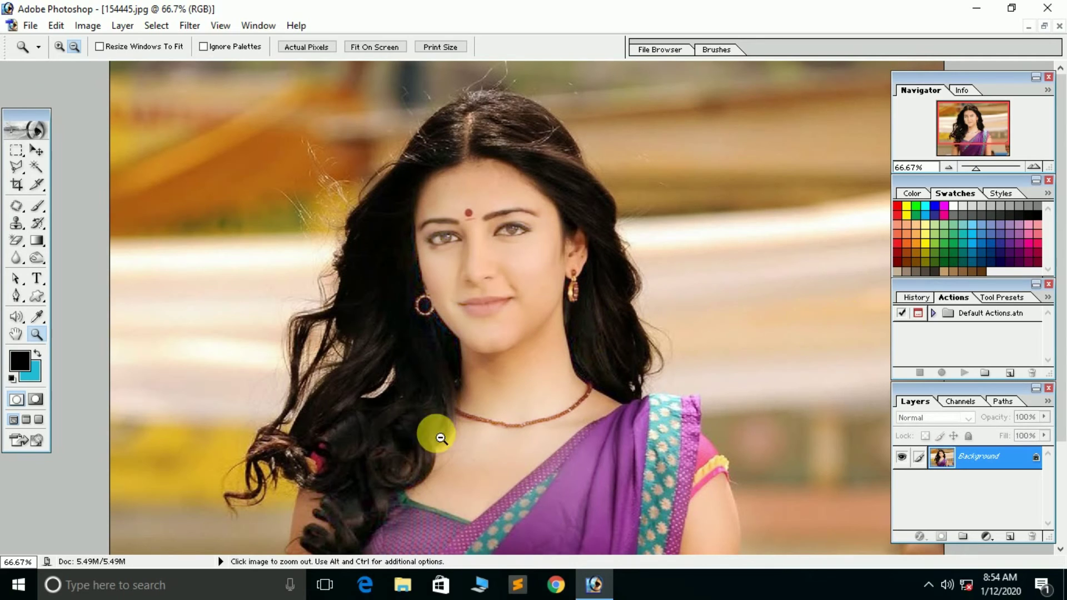
# Desaturate the skin across the whole face with the Sponge tool.
pyautogui.moveTo(37, 258); pyautogui.dragTo(96, 292)
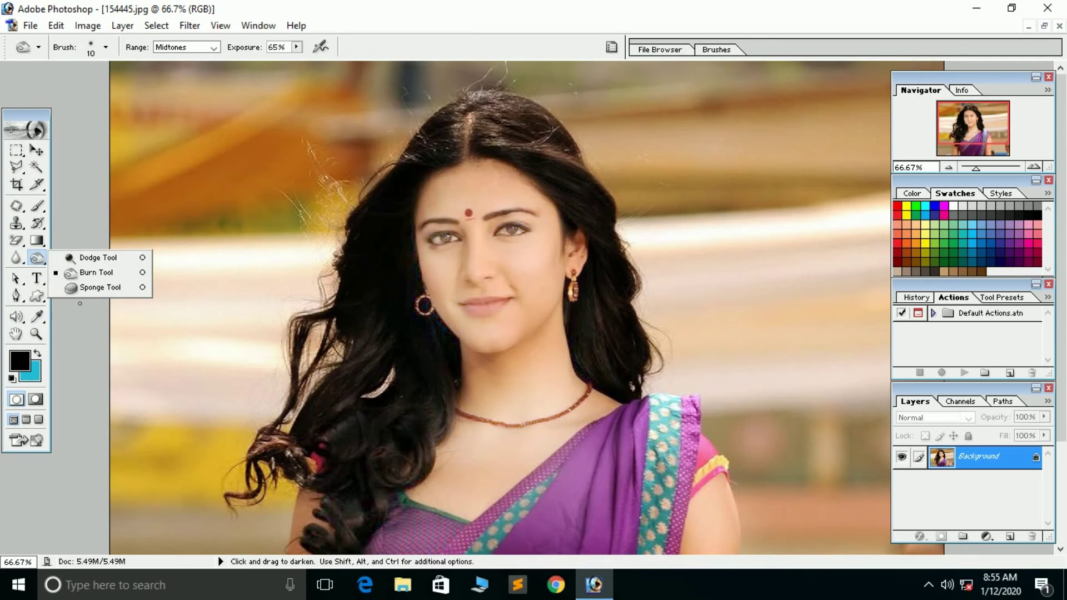
pyautogui.click(96, 292)
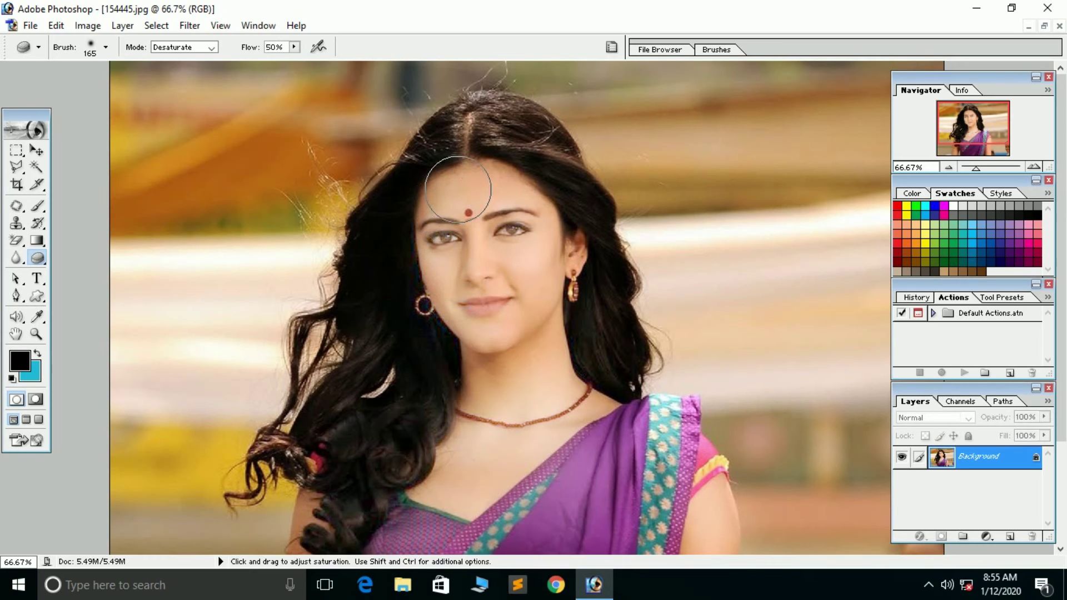
pyautogui.moveTo(458, 189)
pyautogui.mouseDown()
pyautogui.moveTo(535, 274)
pyautogui.moveTo(505, 305)
pyautogui.moveTo(441, 324)
pyautogui.moveTo(468, 339)
pyautogui.moveTo(524, 295)
pyautogui.moveTo(465, 333)
pyautogui.moveTo(452, 261)
pyautogui.moveTo(472, 196)
pyautogui.moveTo(528, 290)
pyautogui.moveTo(477, 223)
pyautogui.moveTo(424, 250)
pyautogui.moveTo(477, 189)
pyautogui.moveTo(534, 172)
pyautogui.moveTo(532, 277)
pyautogui.moveTo(488, 298)
pyautogui.moveTo(602, 376)
pyautogui.moveTo(589, 398)
pyautogui.moveTo(428, 178)
pyautogui.moveTo(453, 278)
pyautogui.moveTo(529, 244)
pyautogui.moveTo(531, 286)
pyautogui.moveTo(507, 322)
pyautogui.moveTo(472, 208)
pyautogui.moveTo(488, 245)
pyautogui.moveTo(436, 321)
pyautogui.mouseUp()
pyautogui.click(35, 261)
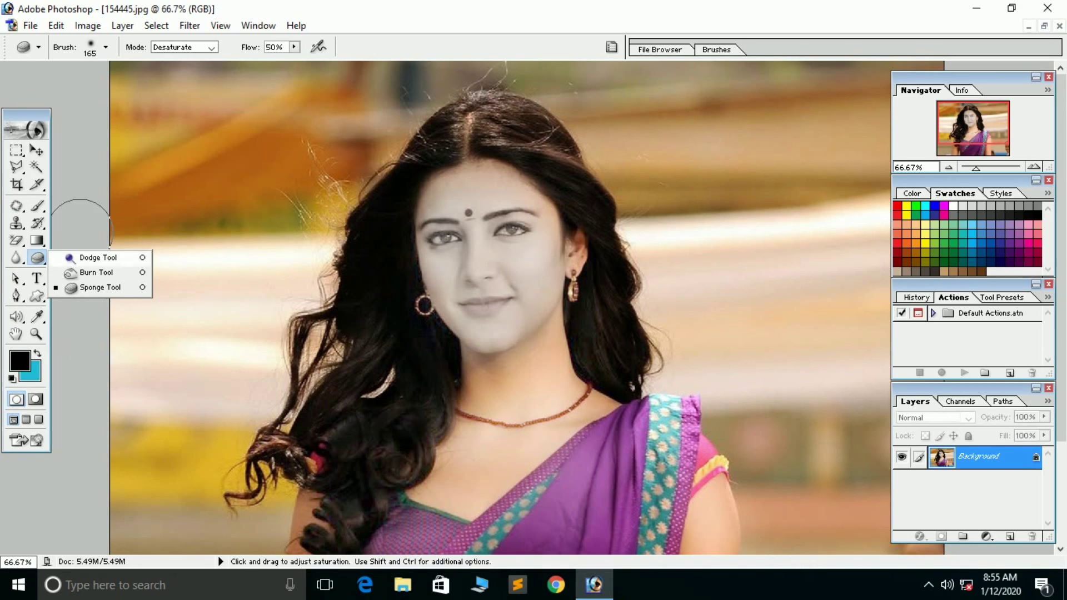
pyautogui.click(85, 198)
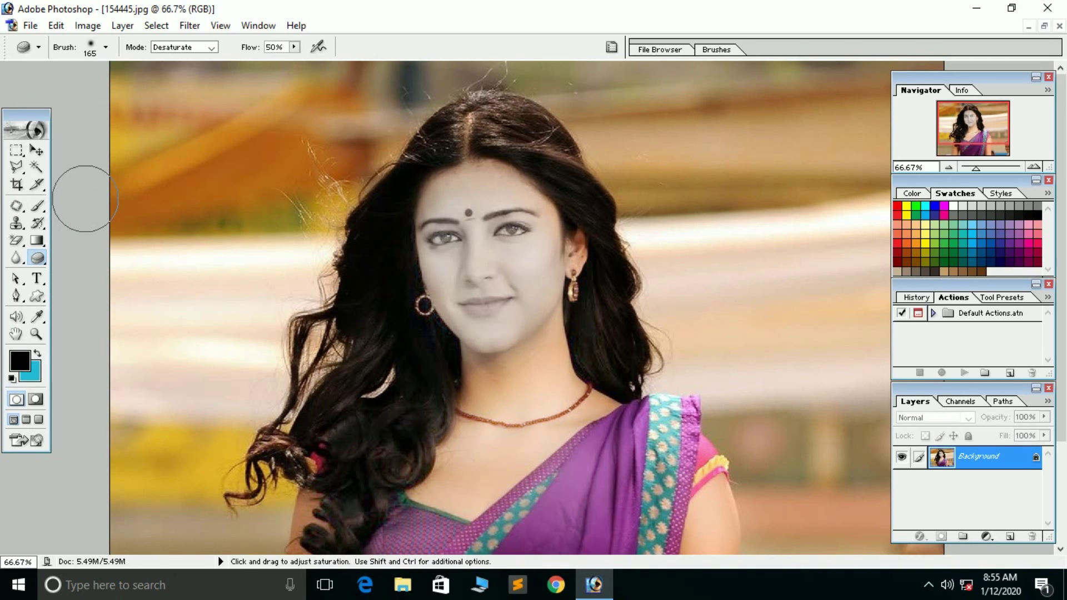